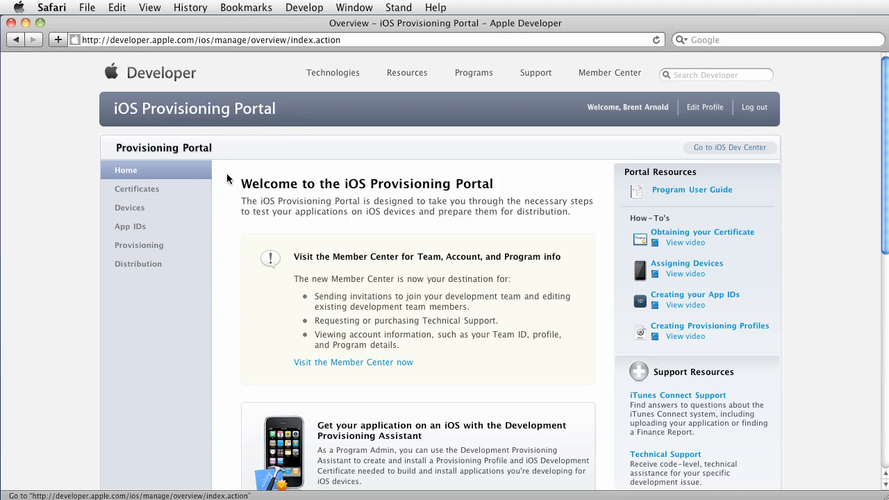
# Step: View the portal's Certificates, Devices, App IDs and Provisioning sections in turn
pyautogui.click(151, 190)
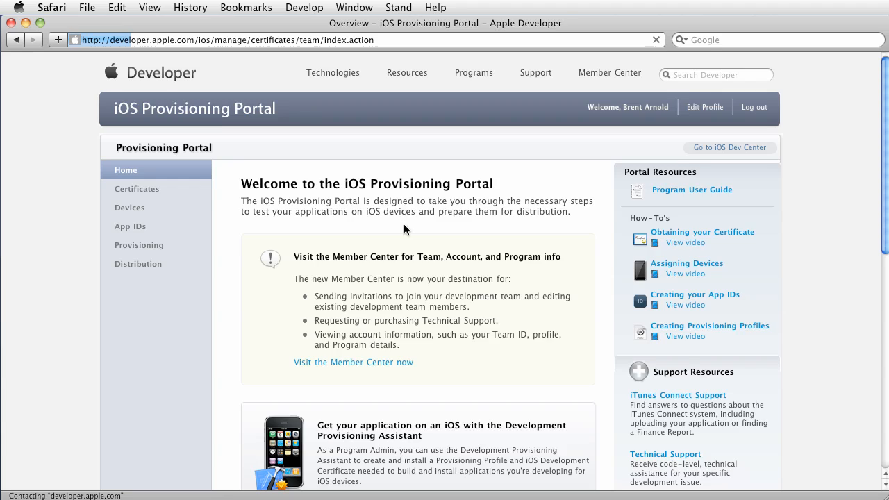
pyautogui.click(136, 216)
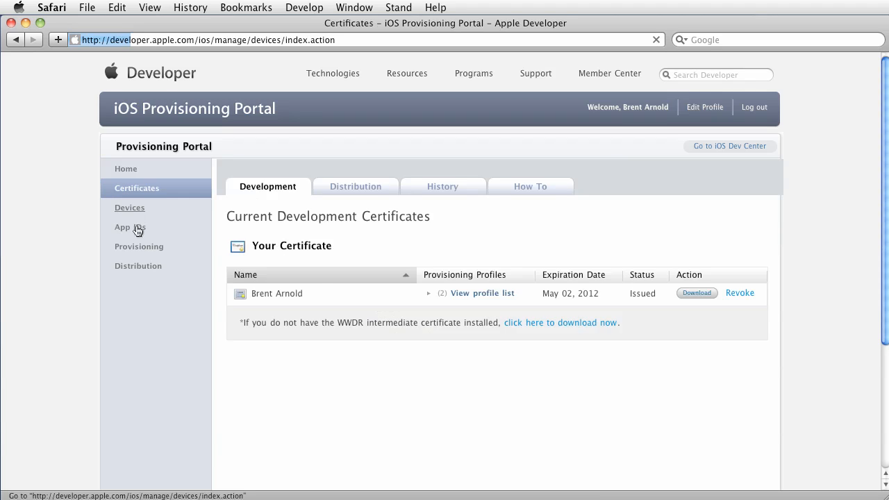
pyautogui.click(138, 229)
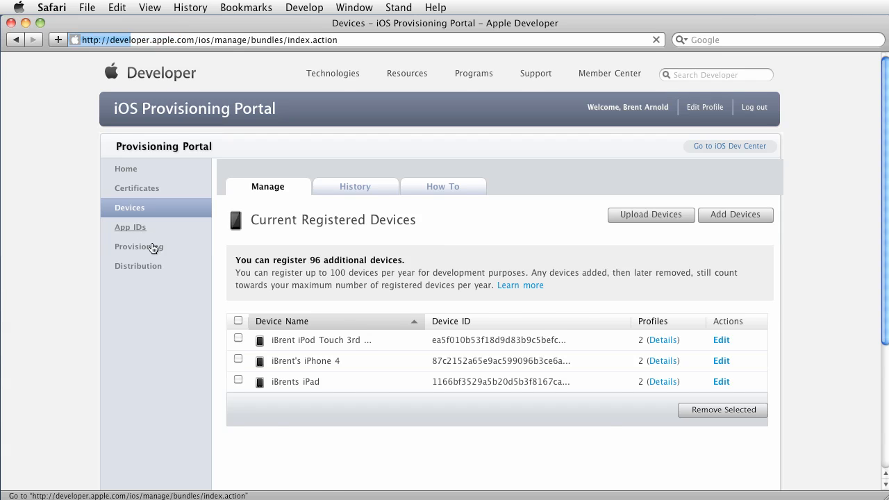
pyautogui.click(147, 247)
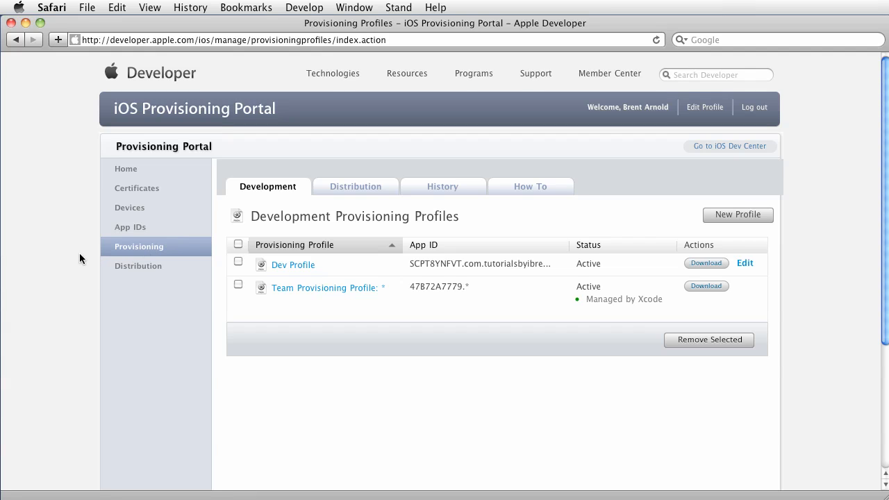
# Step: Read the Distribution section's instructions on creating and downloading a distribution provisioning profile for Ad Hoc distribution
pyautogui.click(128, 268)
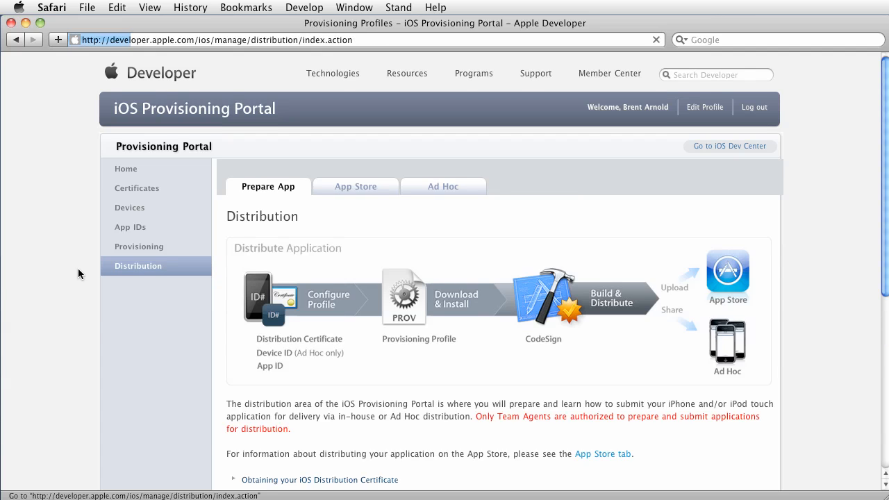
pyautogui.scroll(-2, 79, 274)
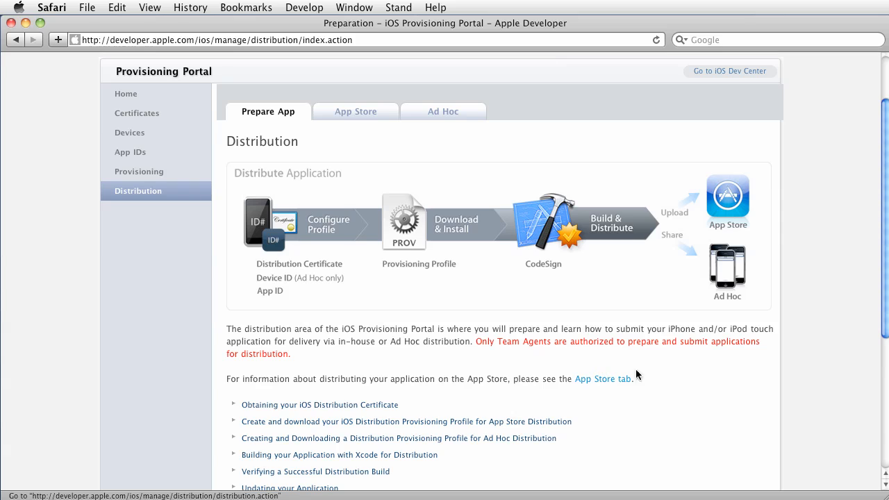
pyautogui.scroll(-3, 694, 388)
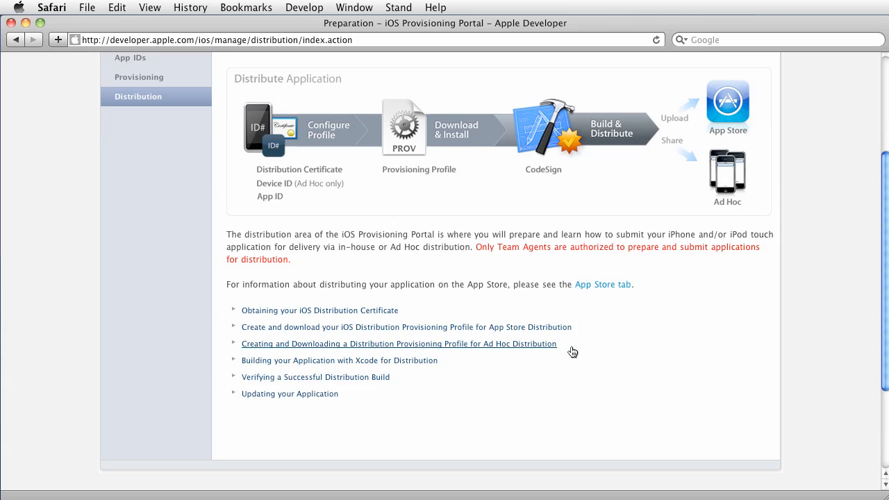
pyautogui.click(275, 345)
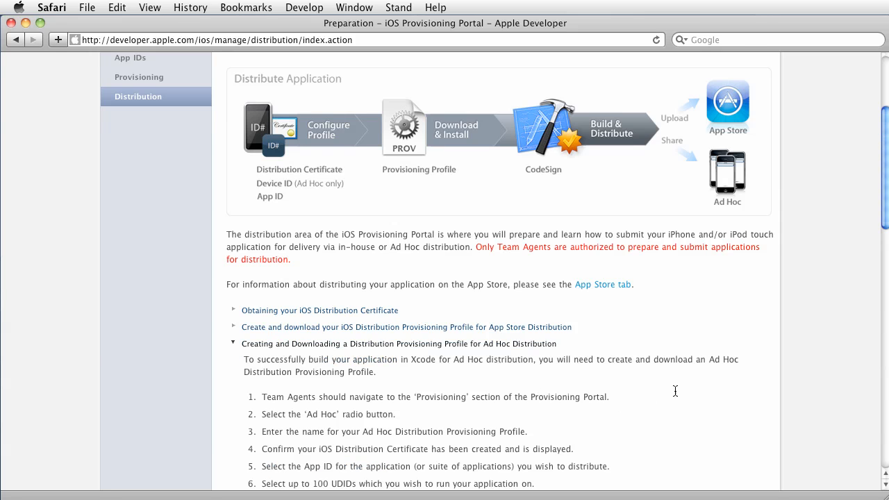
pyautogui.scroll(-2, 677, 392)
pyautogui.scroll(-1, 677, 393)
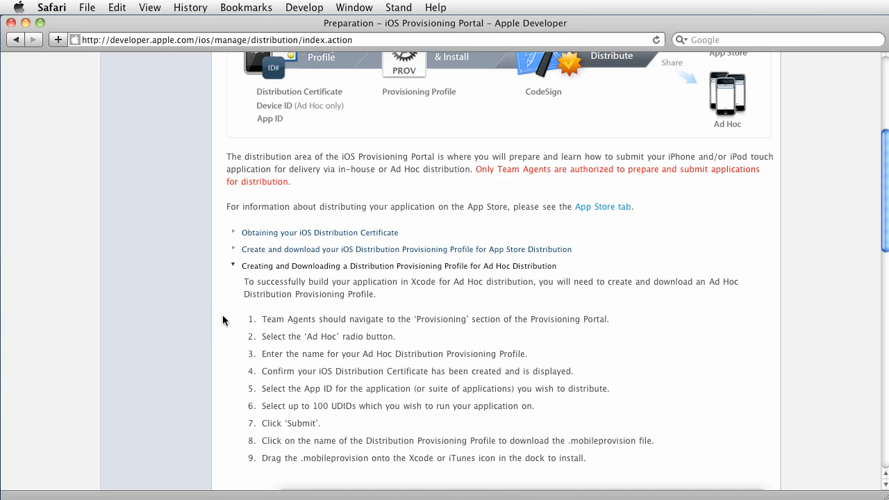
pyautogui.scroll(2, 195, 310)
pyautogui.scroll(6, 194, 310)
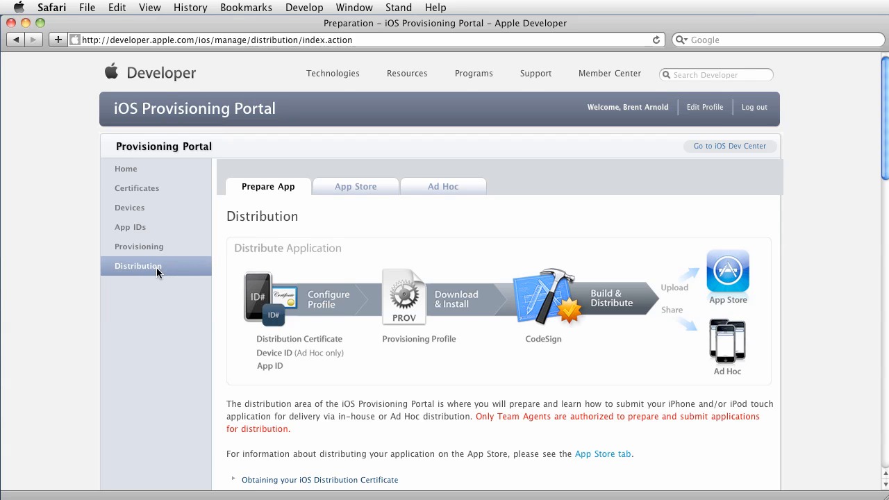
pyautogui.scroll(-7, 190, 359)
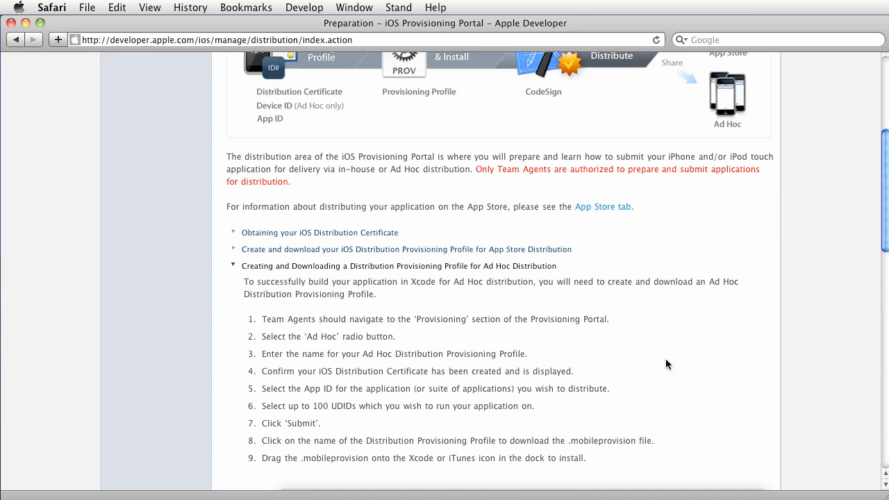
pyautogui.scroll(-1, 677, 340)
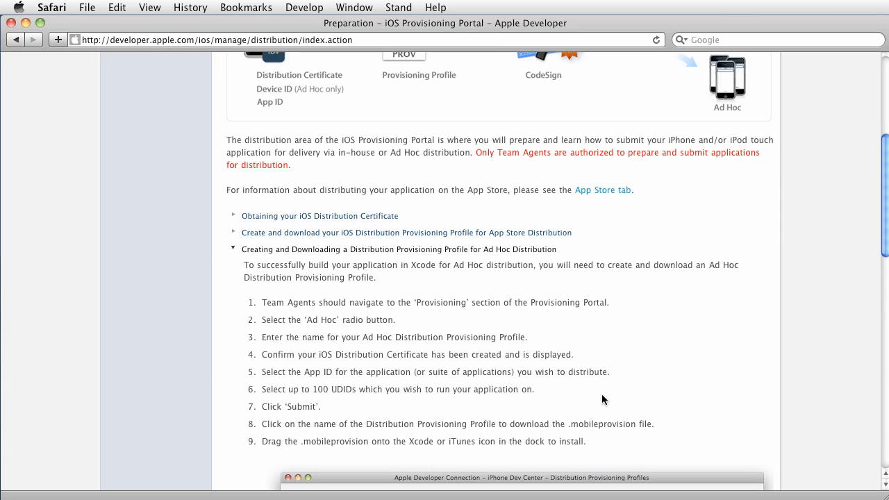
# Step: Check the Provisioning section and examine the example profile form in the Distribution section's Ad Hoc profile instructions
pyautogui.scroll(5, 601, 400)
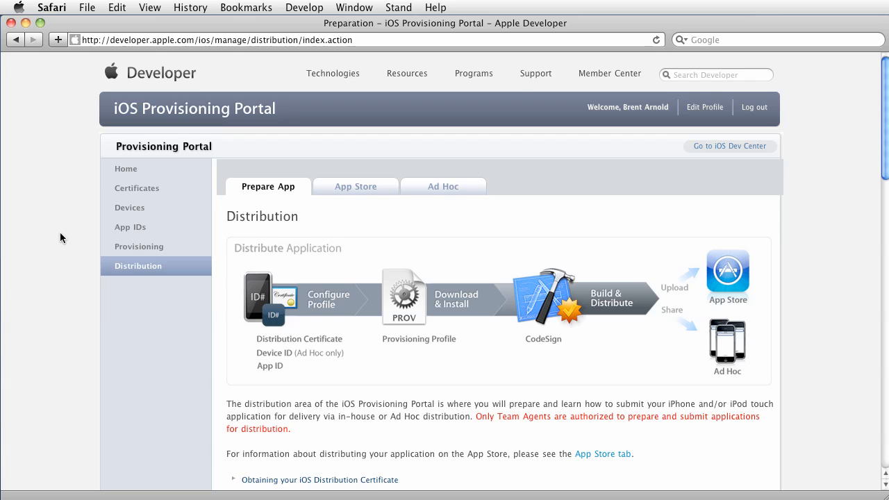
pyautogui.click(140, 248)
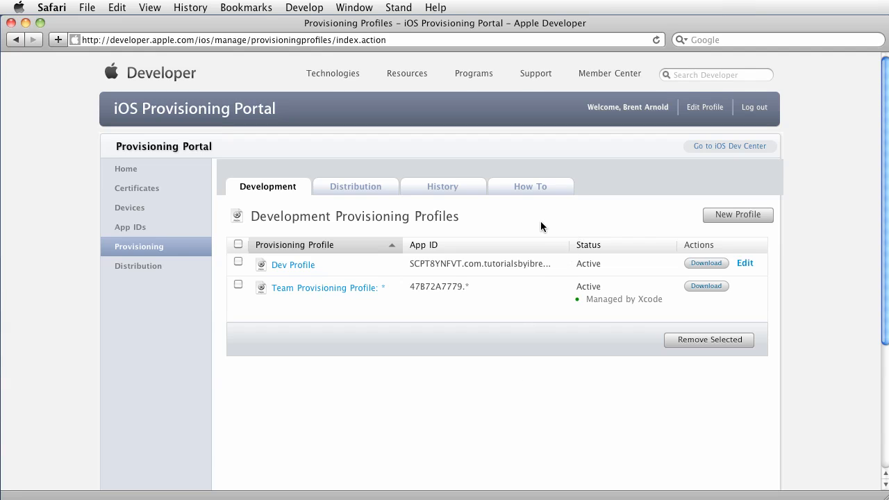
pyautogui.click(142, 267)
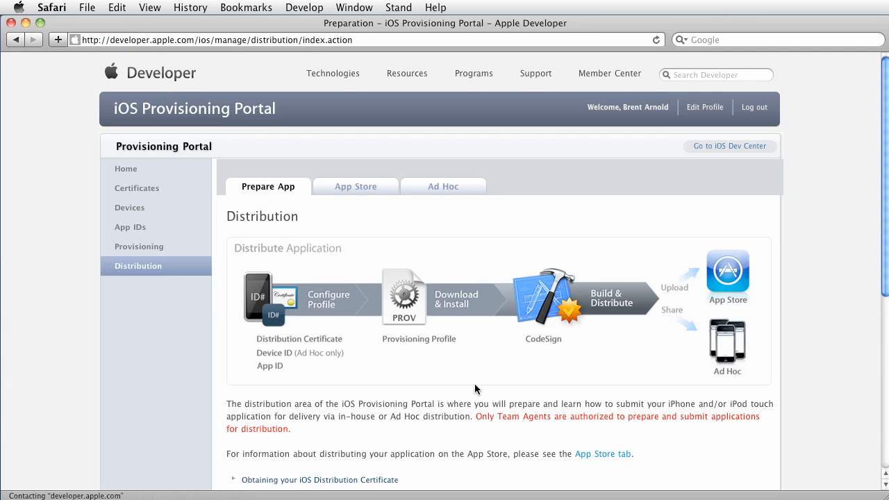
pyautogui.scroll(-5, 475, 383)
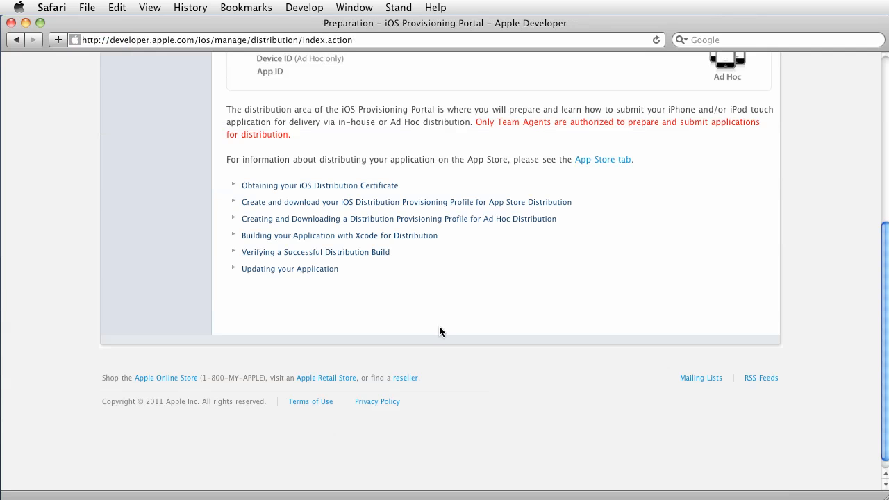
pyautogui.click(346, 220)
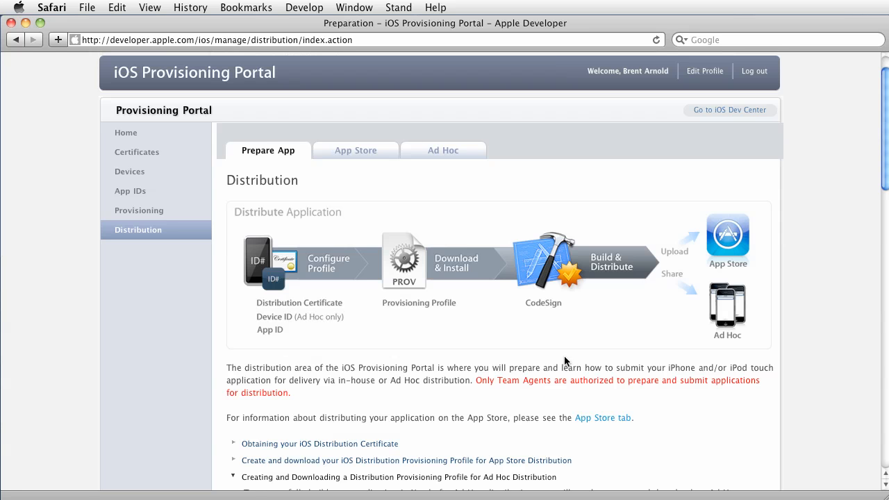
pyautogui.scroll(-15, 564, 360)
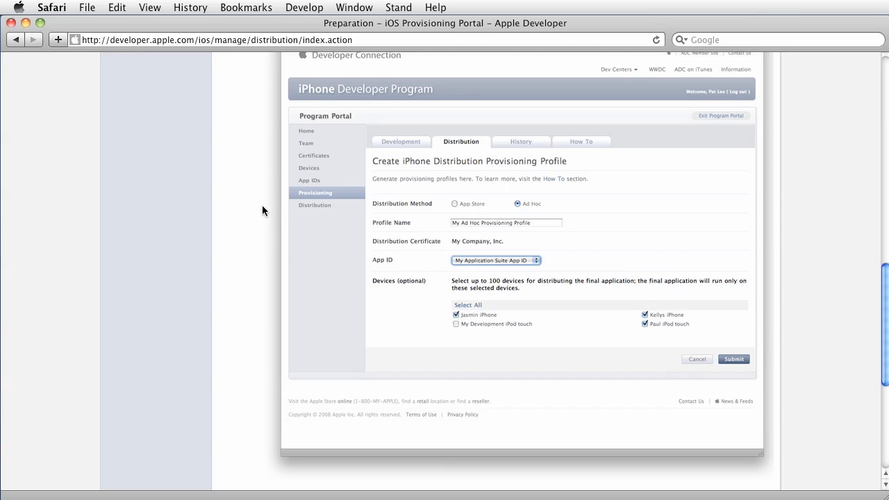
pyautogui.scroll(1, 263, 212)
pyautogui.scroll(2, 263, 209)
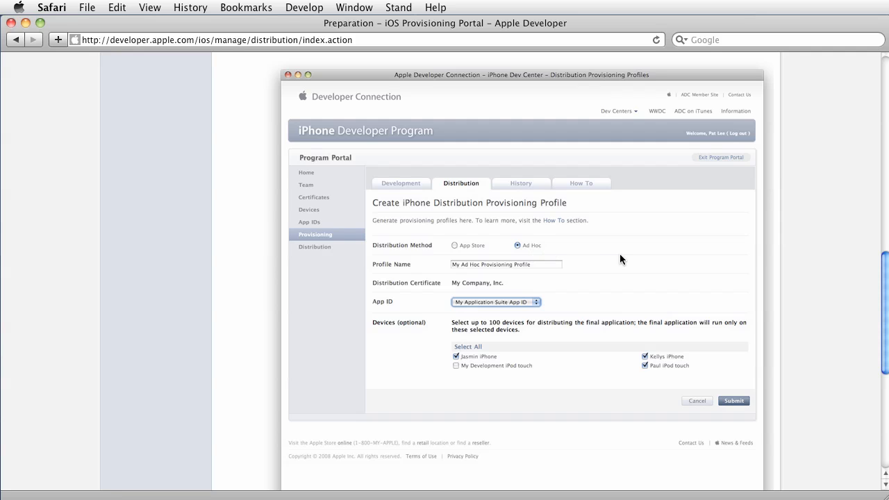
# Step: Start a new distribution provisioning profile in the Provisioning section
pyautogui.scroll(10, 619, 253)
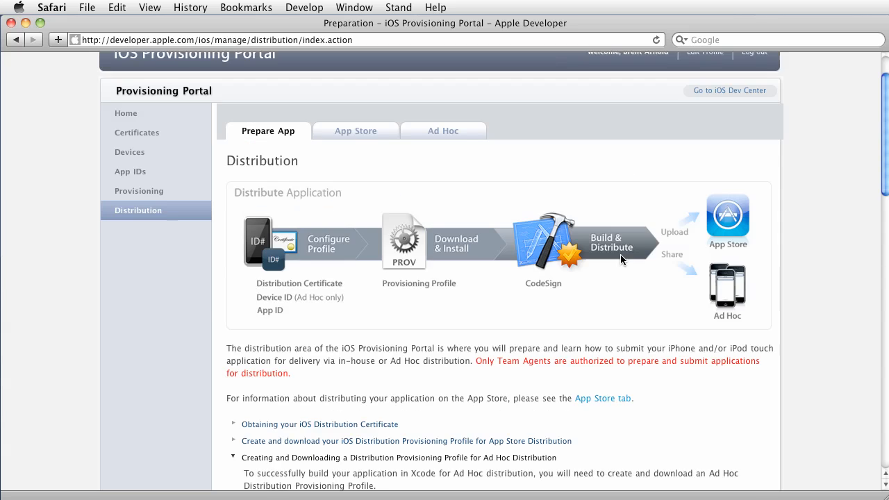
pyautogui.scroll(2, 154, 295)
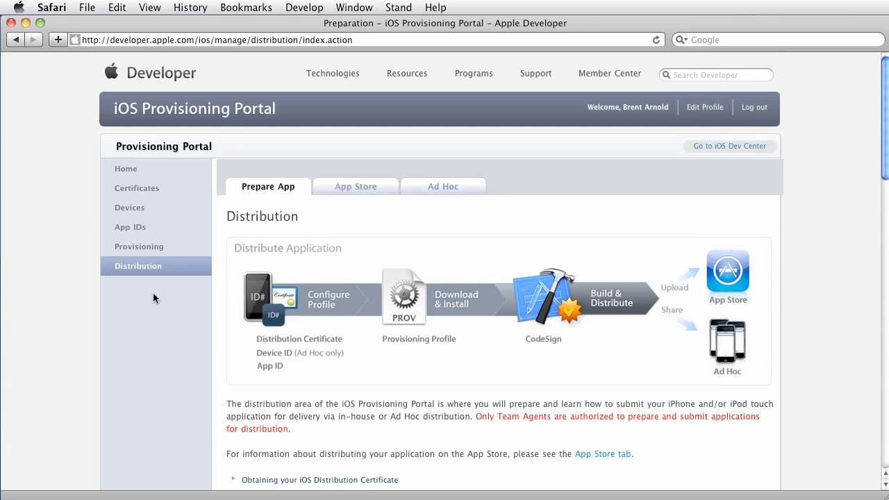
pyautogui.click(156, 248)
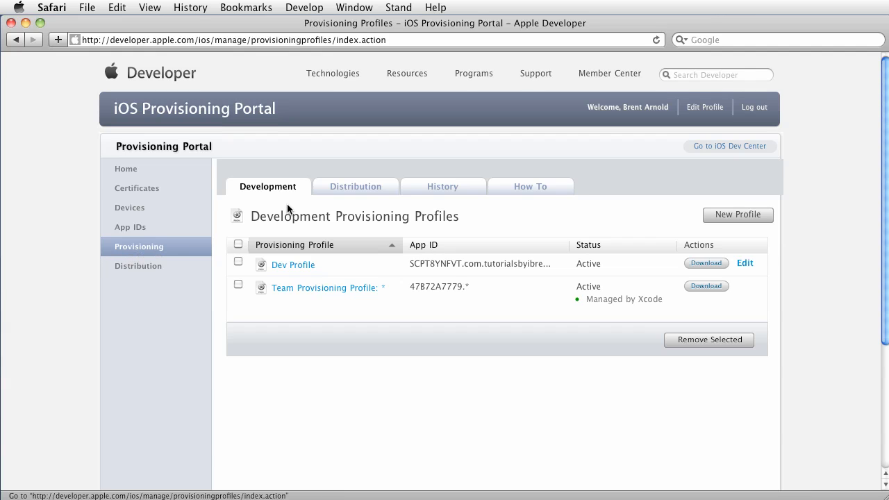
pyautogui.click(351, 190)
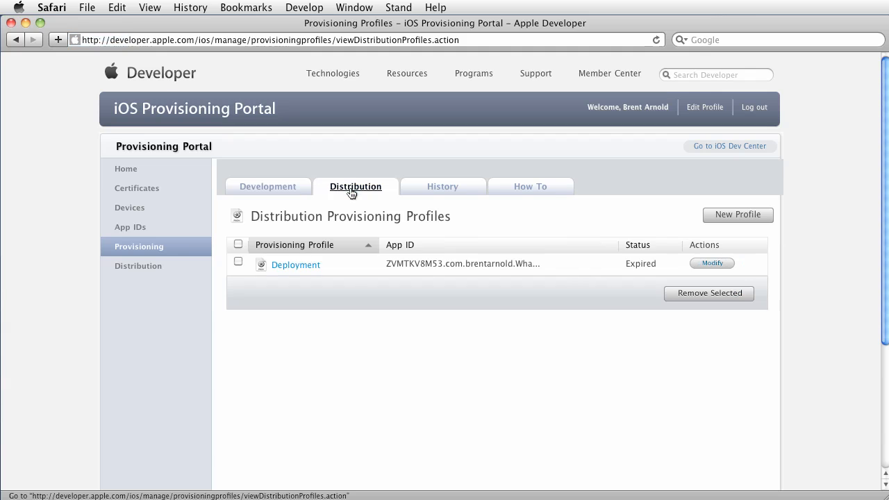
pyautogui.click(758, 222)
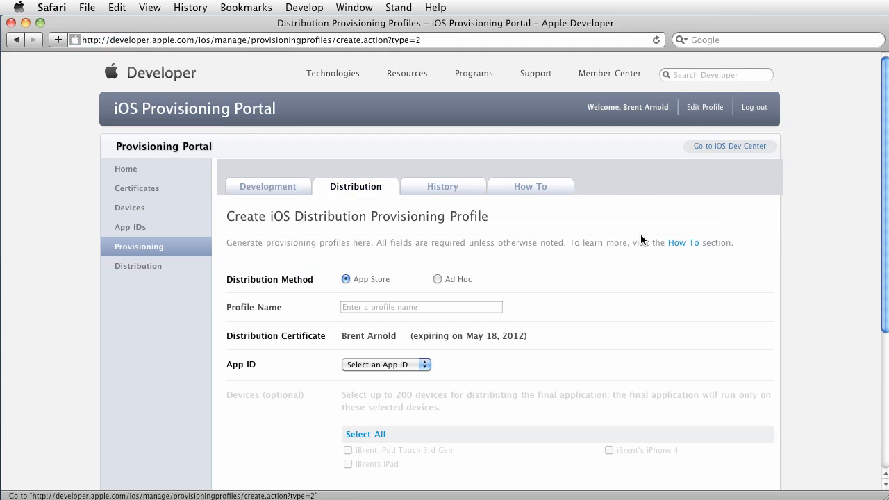
# Step: Set the profile's distribution method to Ad Hoc and include all registered devices
pyautogui.scroll(-2, 594, 288)
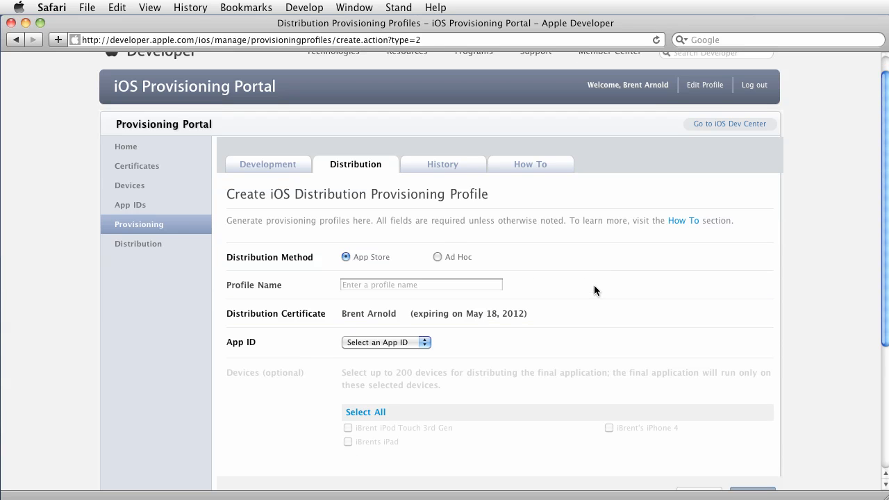
pyautogui.click(438, 258)
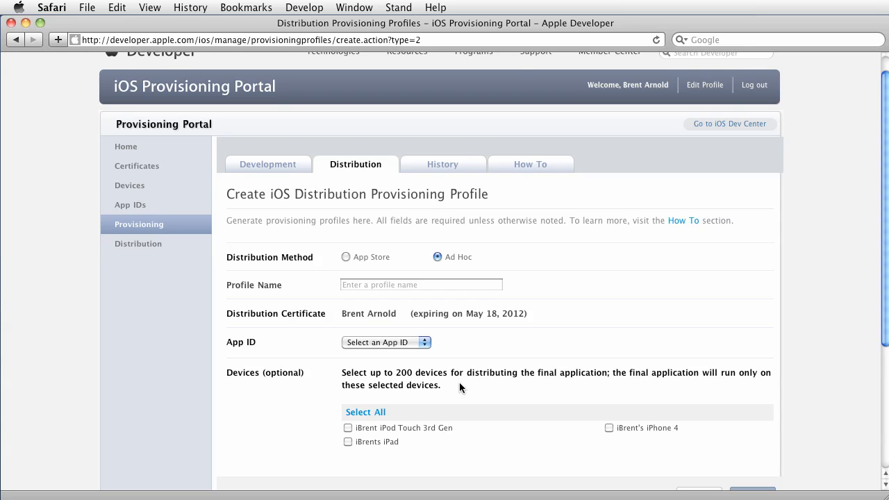
pyautogui.scroll(-3, 459, 382)
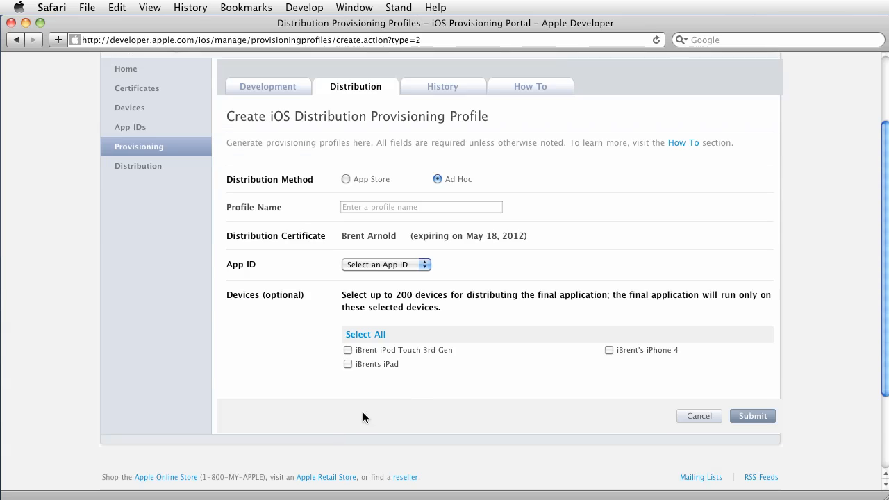
pyautogui.click(367, 331)
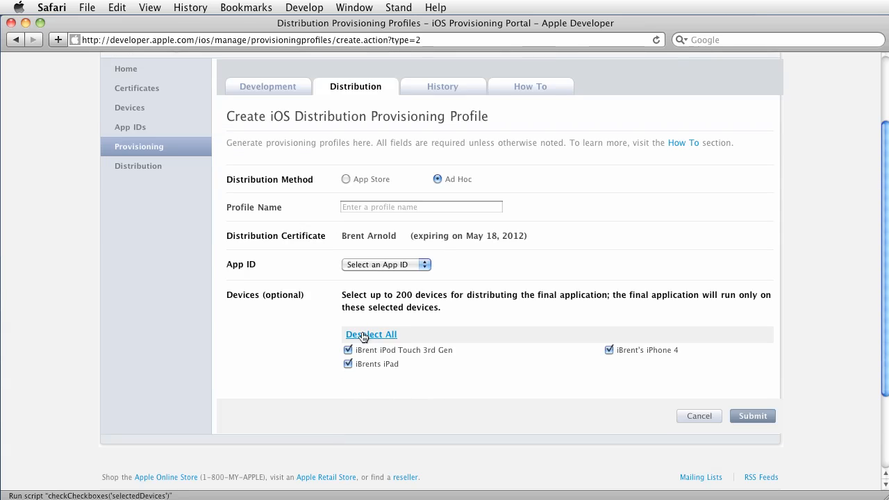
# Step: Name the profile BrentsAdHoc, assign the iBrent App ID, and submit the distribution provisioning profile
pyautogui.scroll(1, 273, 351)
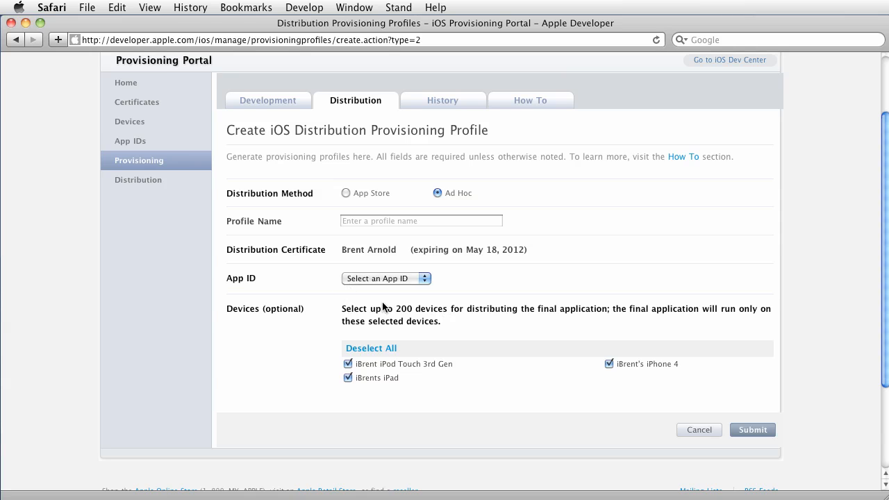
pyautogui.click(398, 228)
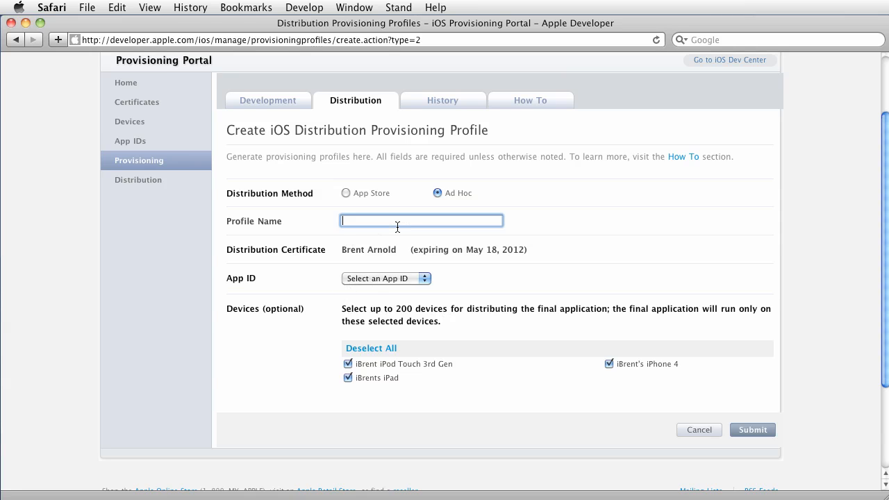
pyautogui.write('BrentsAdHoc')
pyautogui.click(410, 278)
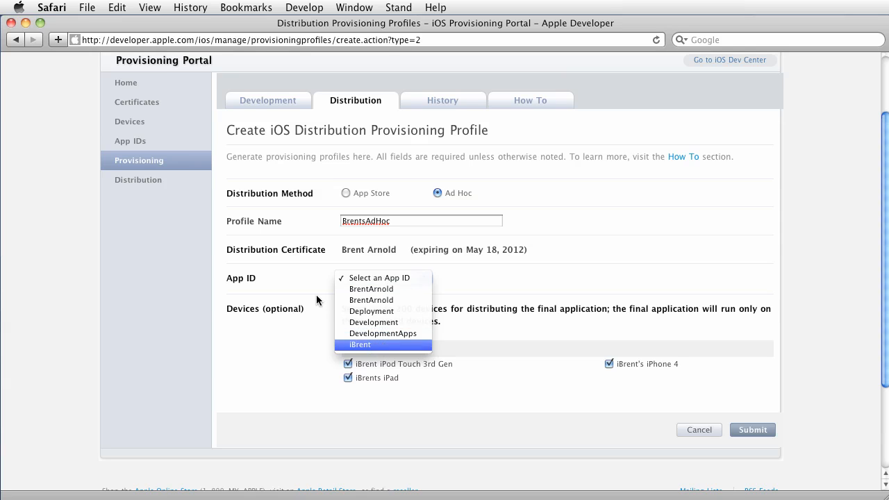
pyautogui.click(380, 345)
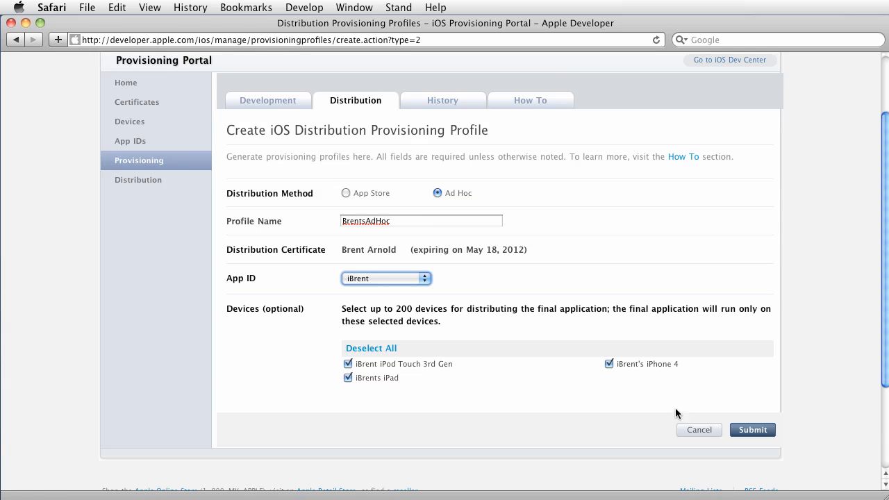
pyautogui.click(748, 431)
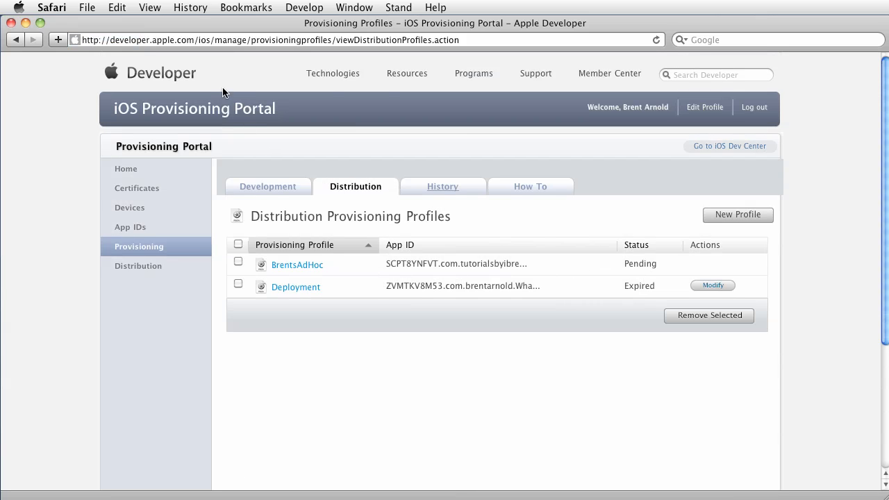
# Step: Refresh the distribution provisioning profiles list to check the new profile's status
pyautogui.click(657, 39)
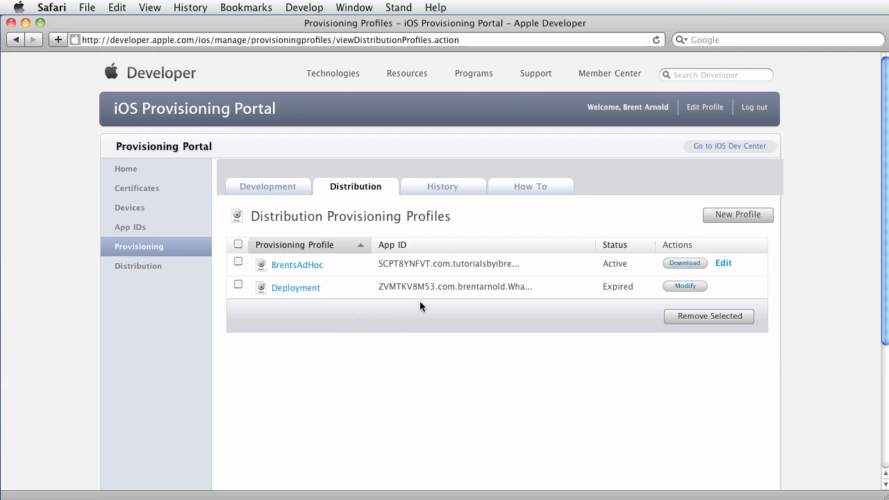
pyautogui.scroll(-5, 310, 324)
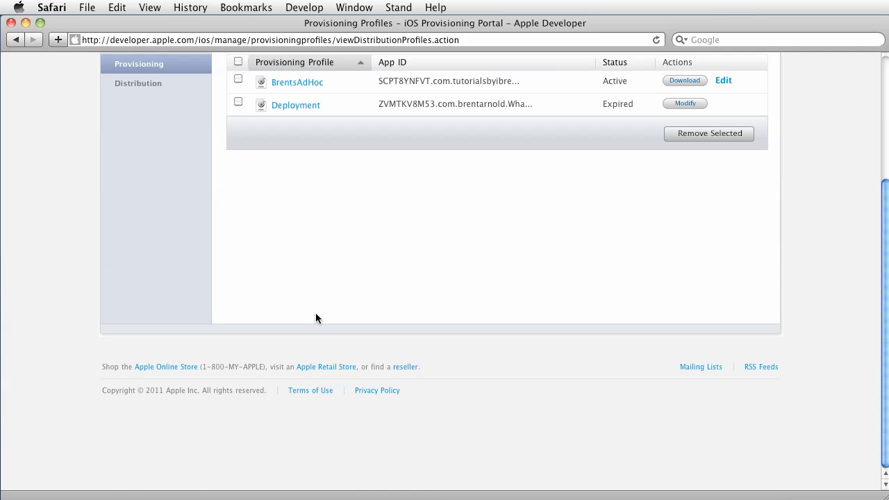
# Step: View the current distribution certificate in the portal's Certificates section
pyautogui.scroll(5, 474, 318)
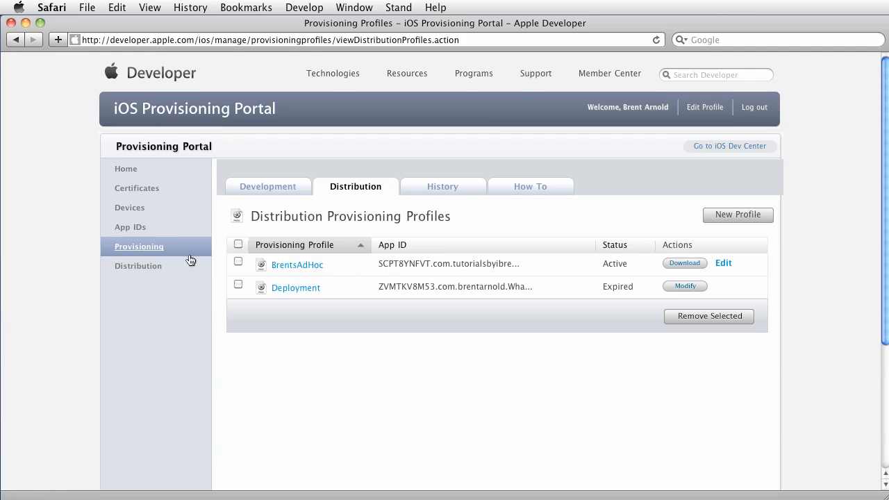
pyautogui.click(149, 195)
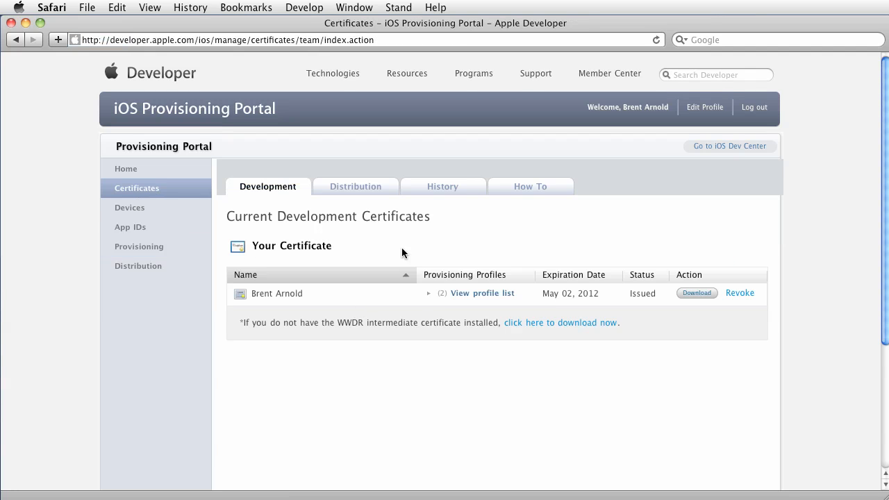
pyautogui.click(361, 189)
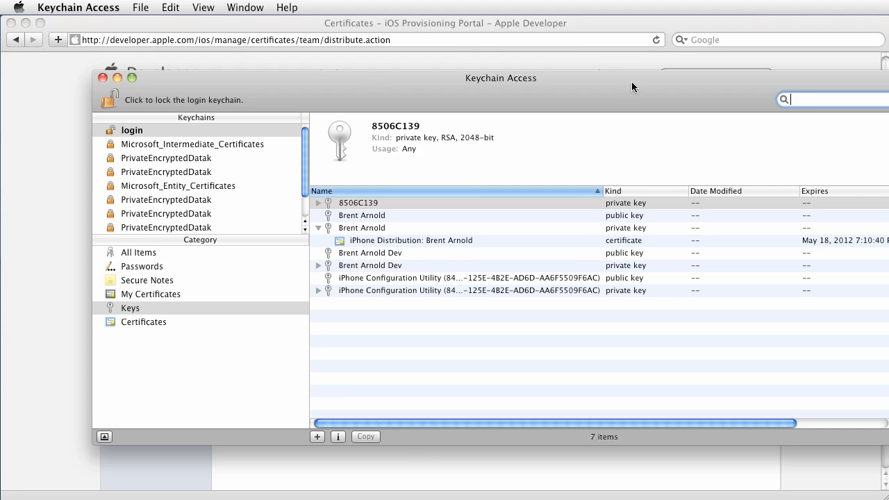
# Step: Switch to Keychain Access and examine the iPhone Distribution and iPhone Developer certificates attached to their private keys
pyautogui.moveTo(632, 81); pyautogui.dragTo(579, 60)
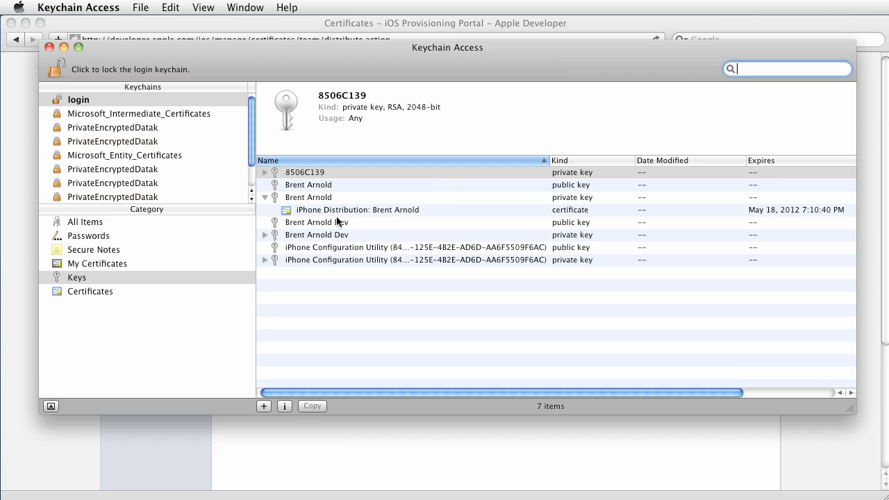
pyautogui.click(265, 198)
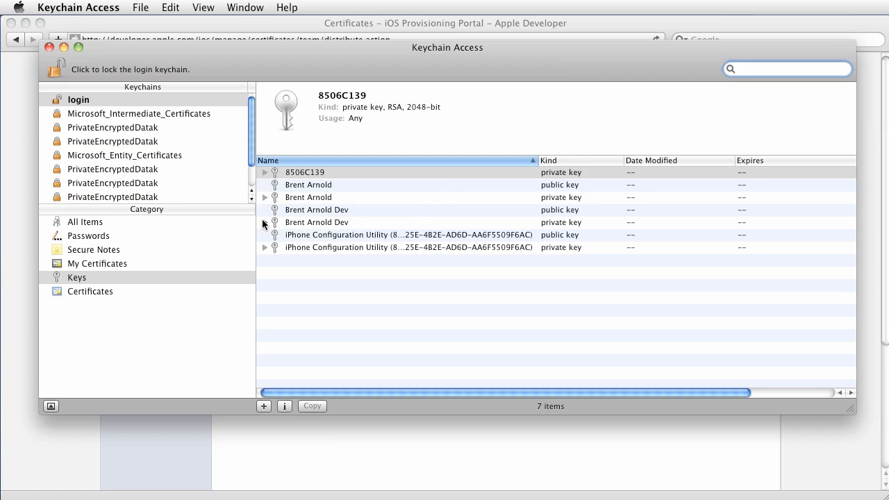
pyautogui.click(264, 222)
pyautogui.click(368, 236)
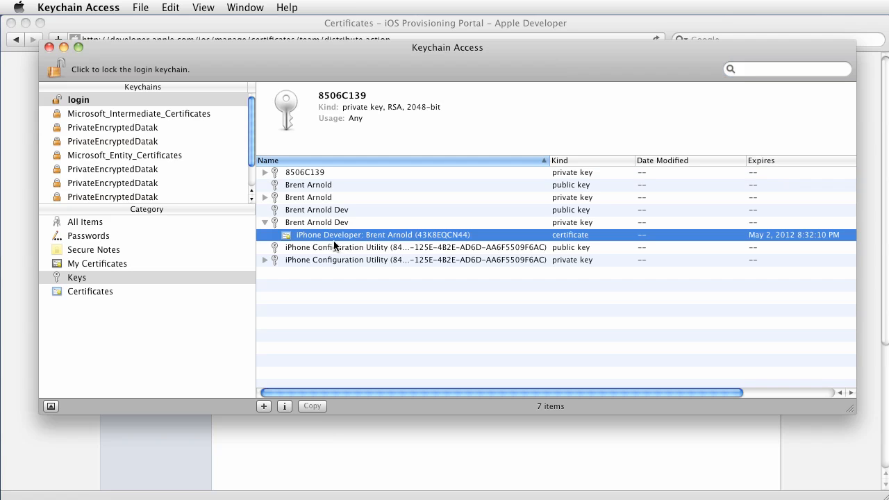
pyautogui.click(265, 198)
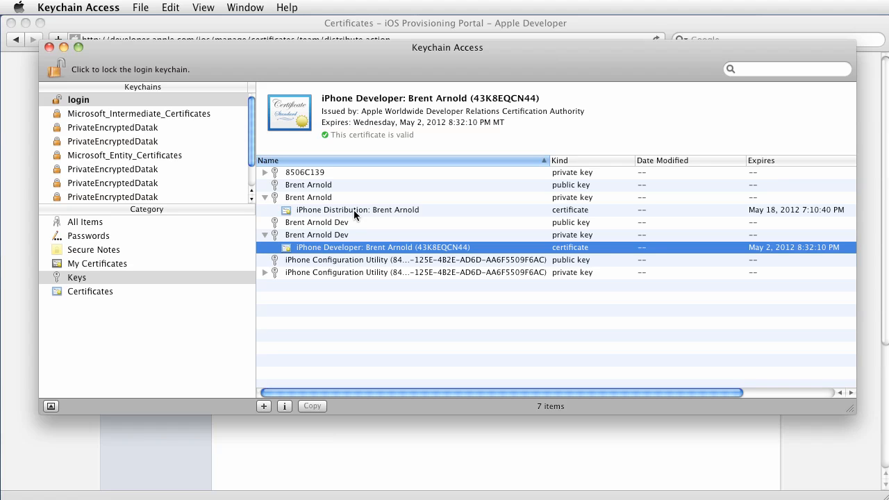
pyautogui.click(323, 358)
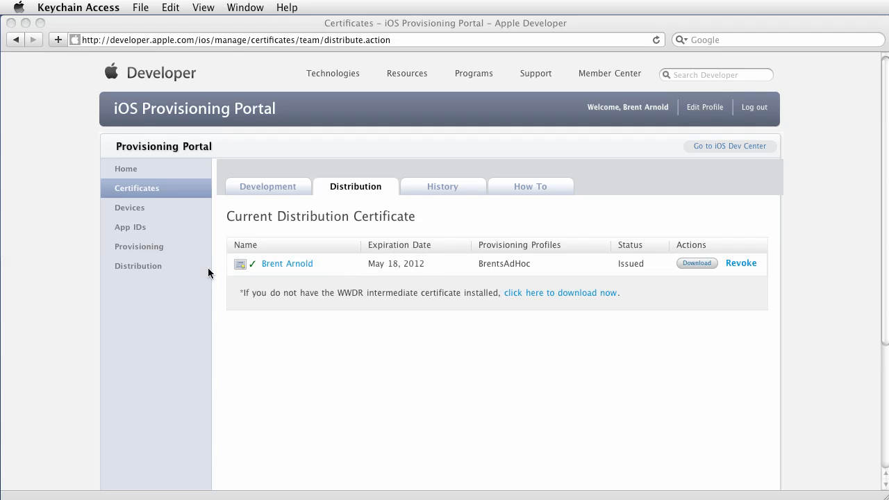
# Step: Return to the Provisioning section in Safari and compare the development and distribution provisioning profiles
pyautogui.click(143, 244)
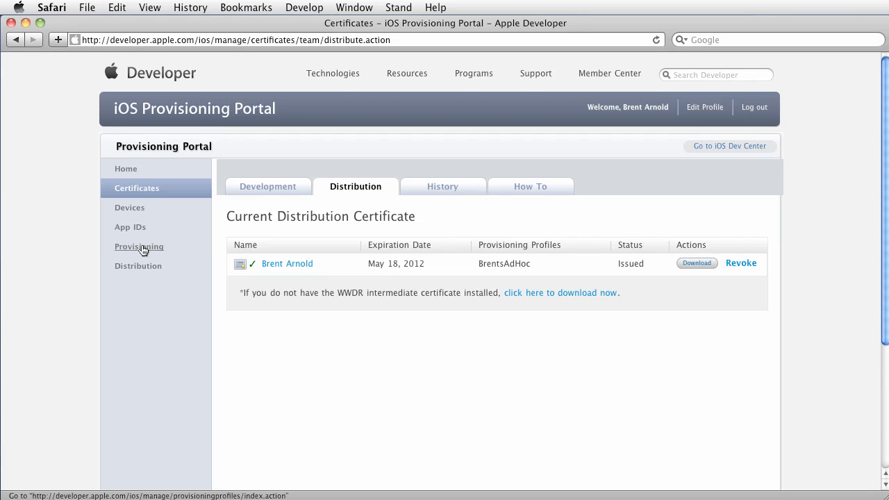
pyautogui.click(176, 239)
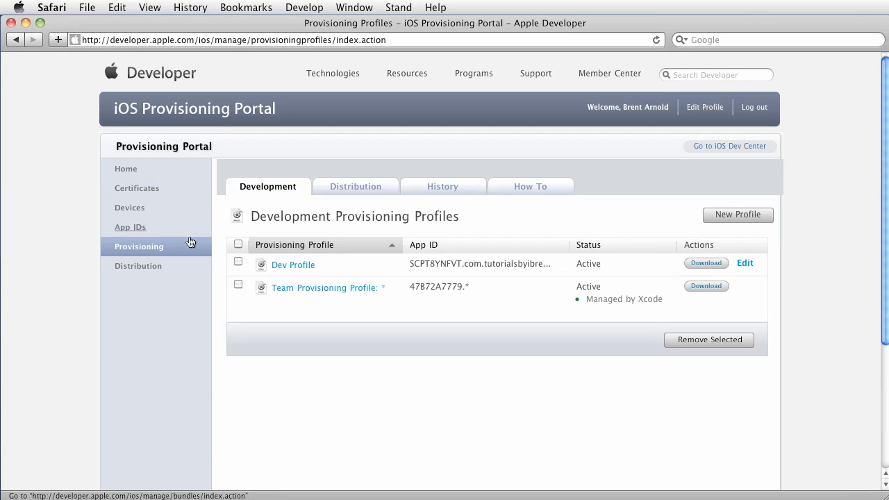
pyautogui.click(373, 188)
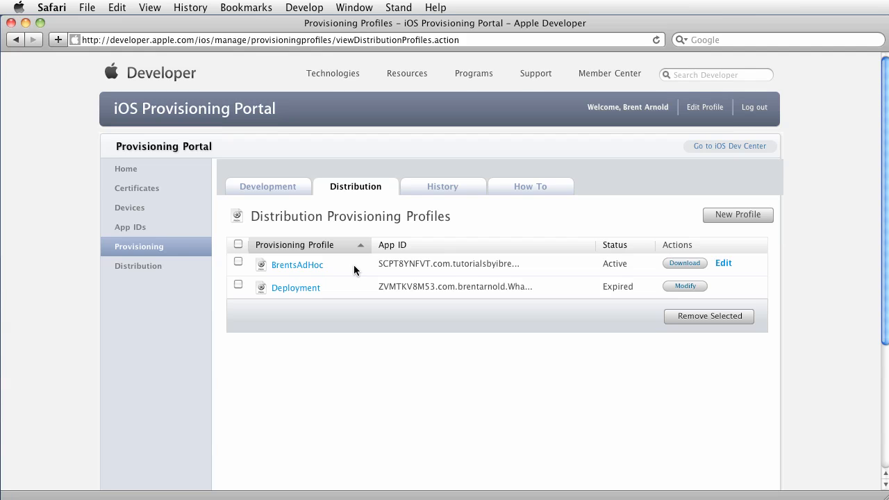
pyautogui.click(290, 186)
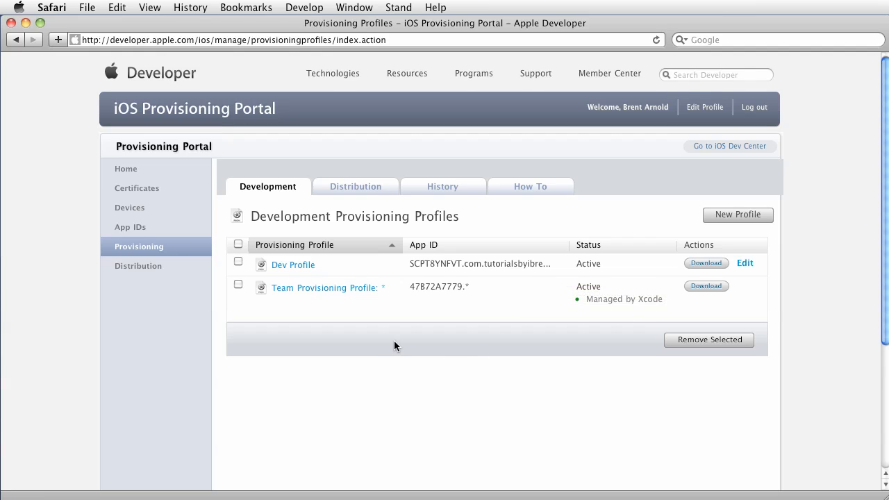
pyautogui.click(361, 190)
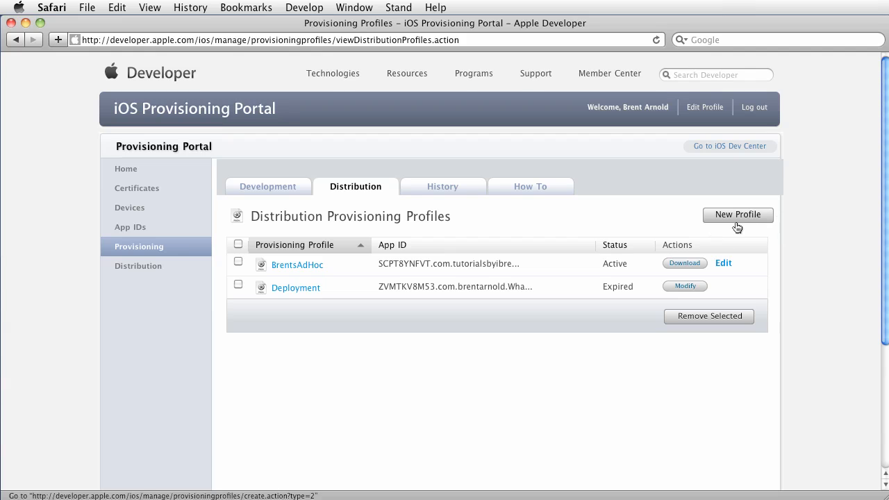
# Step: Start another distribution provisioning profile in the Provisioning section and set its distribution method to Ad Hoc
pyautogui.click(137, 250)
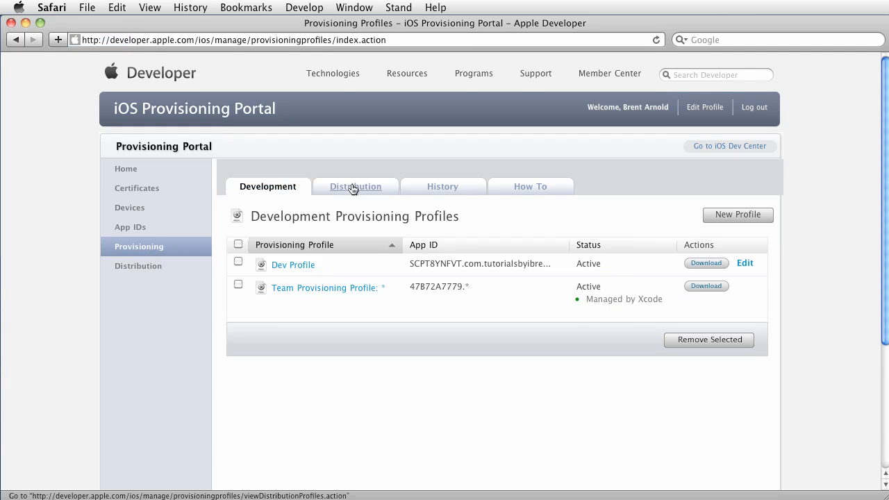
pyautogui.click(354, 187)
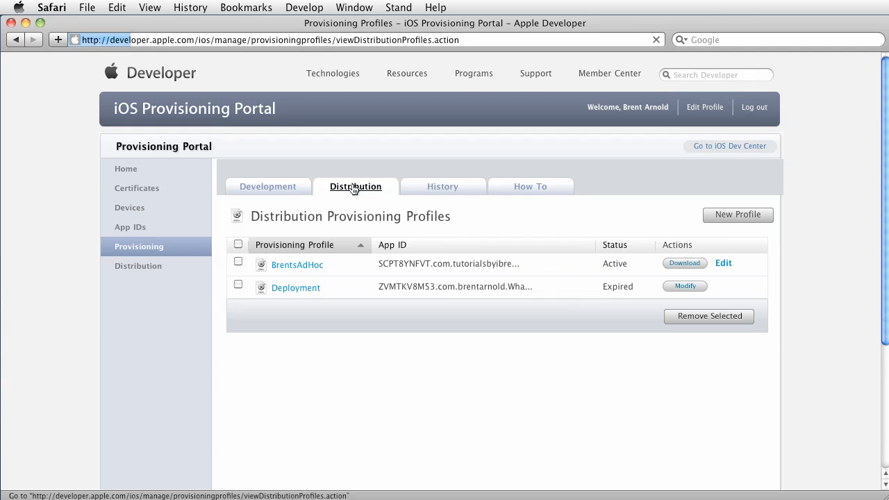
pyautogui.click(739, 217)
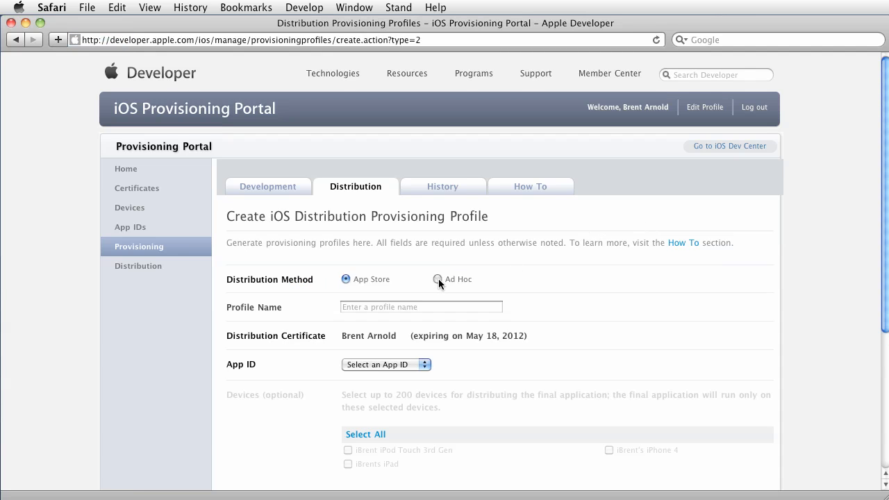
pyautogui.click(437, 279)
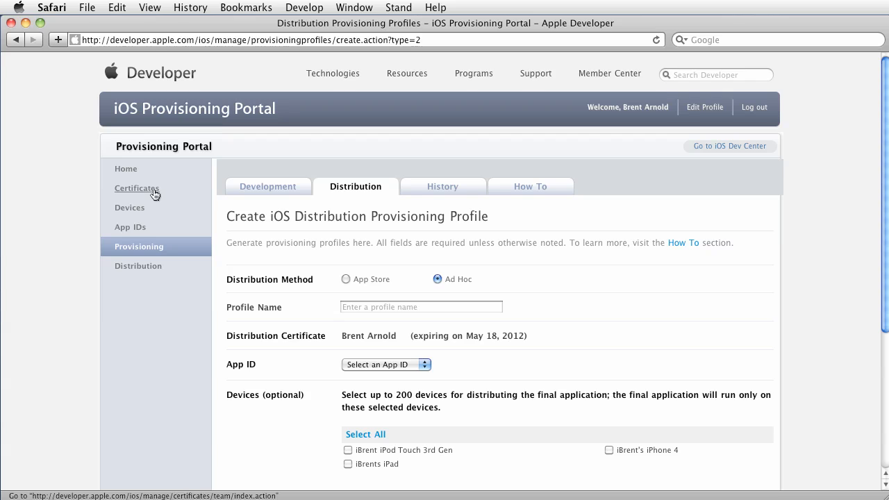
# Step: Assign the iBrent App ID to the new profile, include all registered devices, and activate the empty profile name field
pyautogui.click(381, 363)
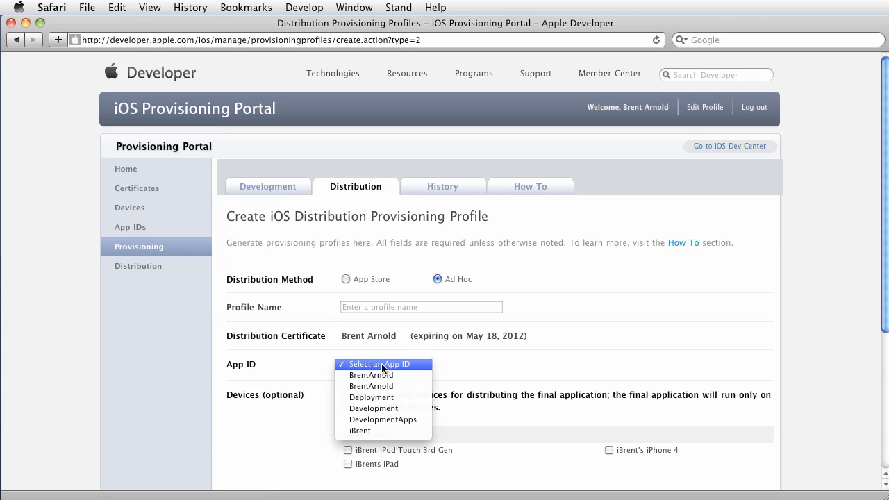
pyautogui.click(380, 432)
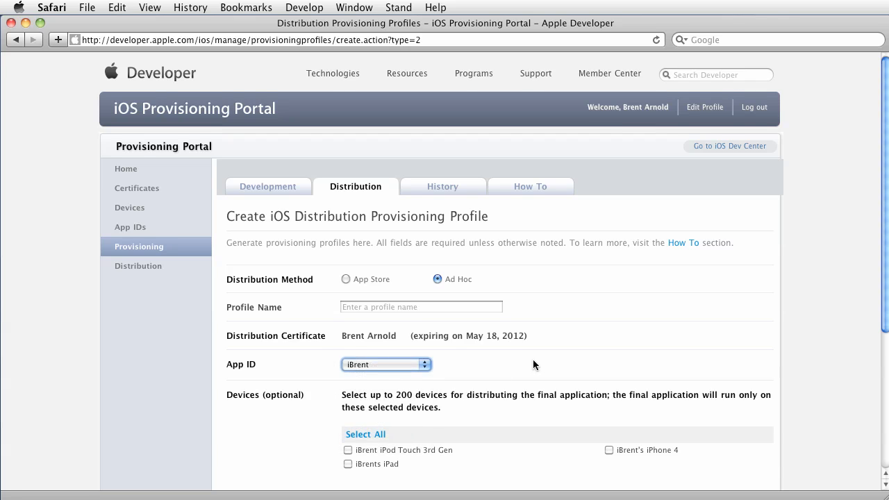
pyautogui.scroll(-1, 533, 359)
pyautogui.click(351, 407)
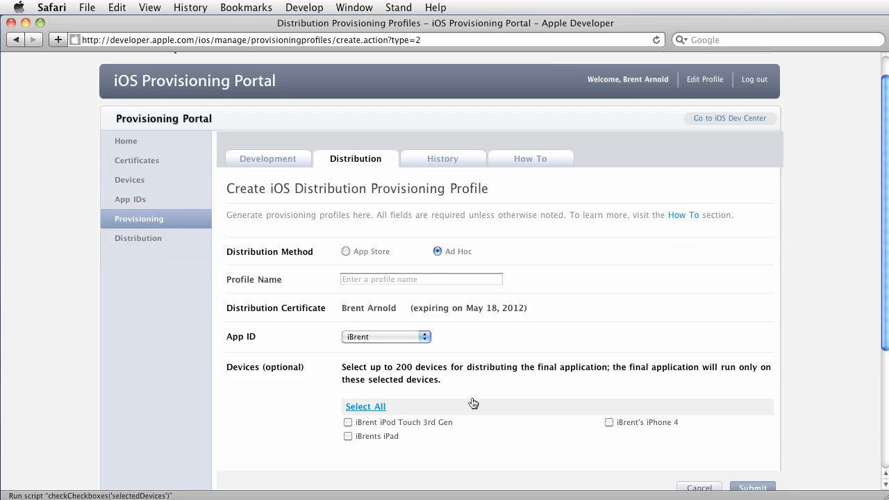
pyautogui.click(413, 278)
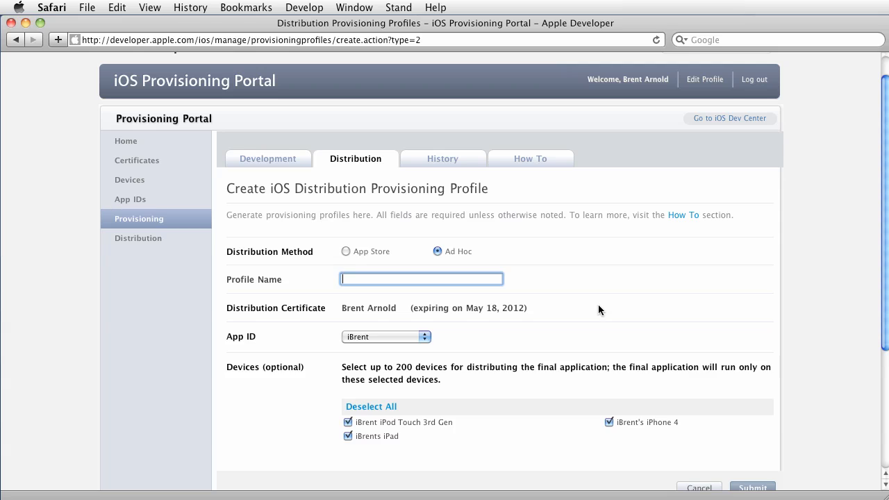
pyautogui.scroll(-1, 599, 309)
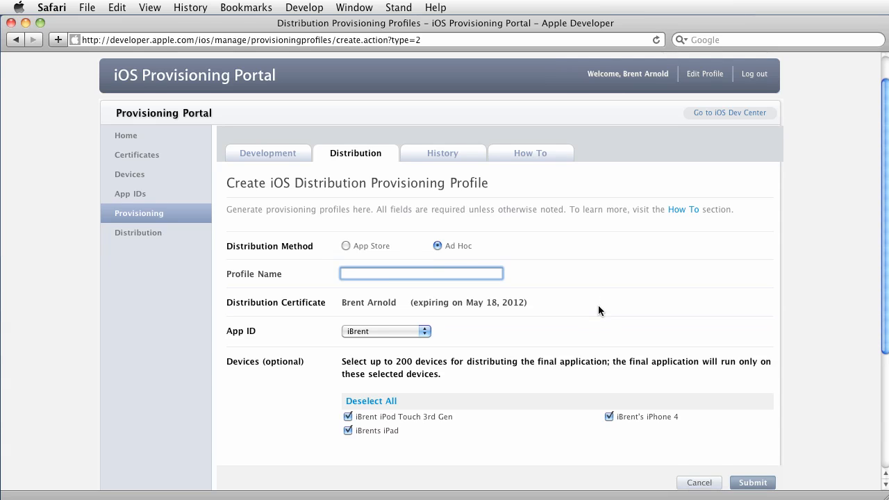